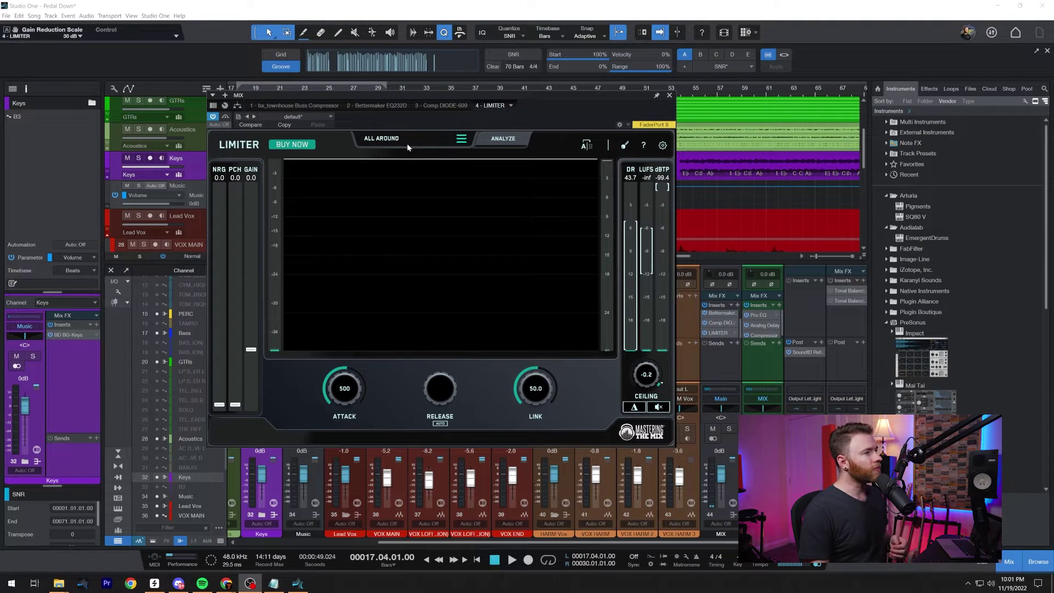
# Select the Mastering: All Around target preset in the limiter and enlarge the plugin window
pyautogui.click(461, 139)
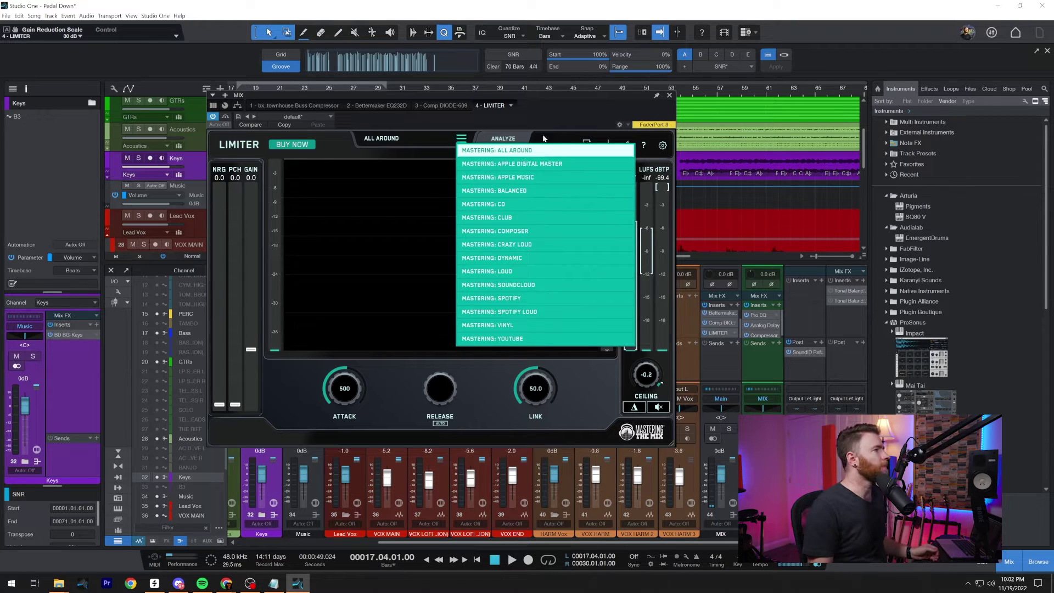
pyautogui.click(482, 148)
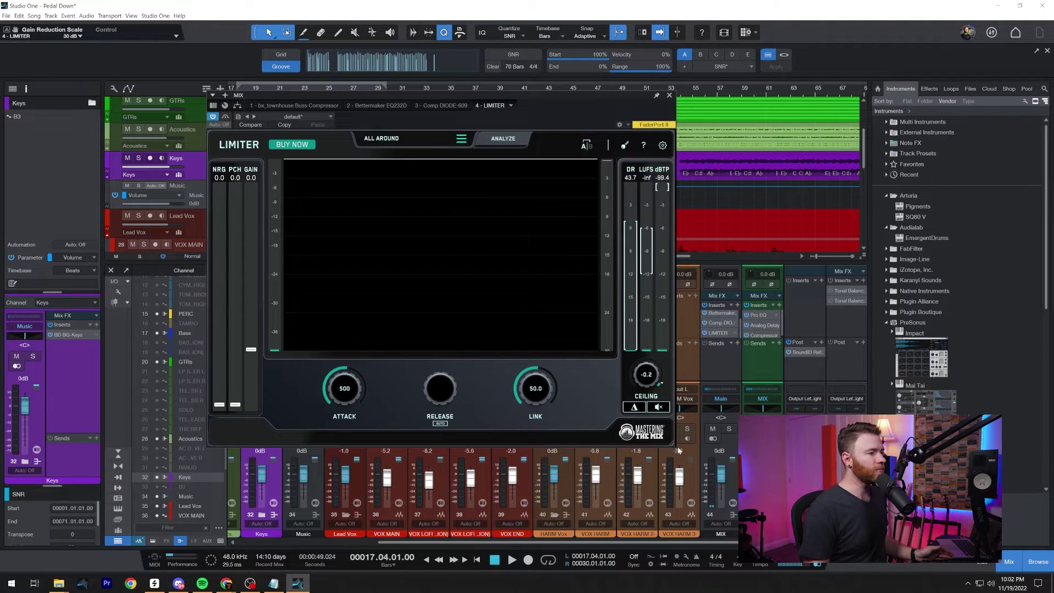
pyautogui.moveTo(677, 447); pyautogui.dragTo(736, 482)
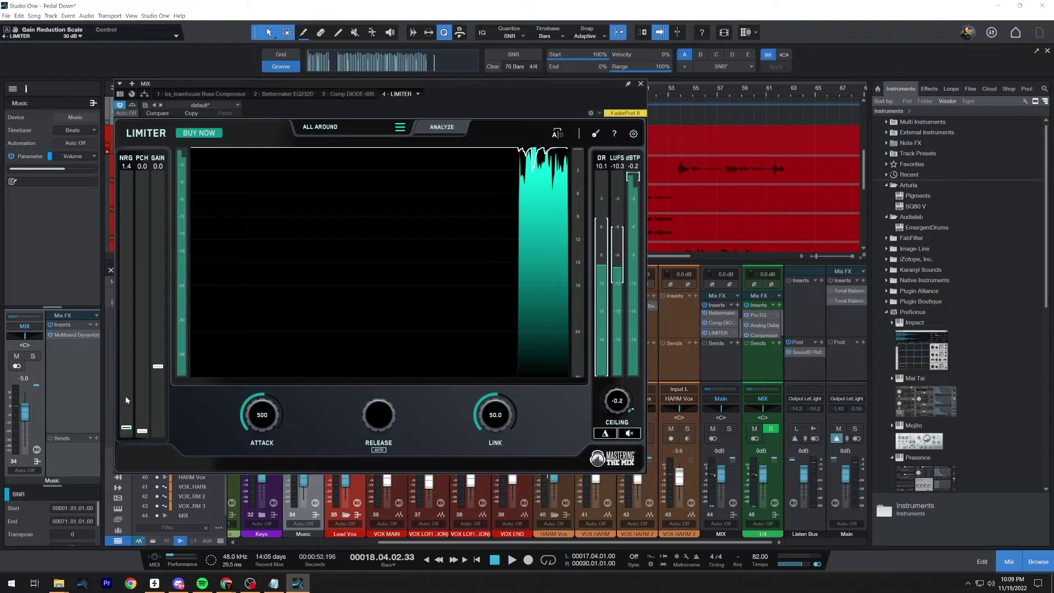
# Raise the limiter's NRG amount to 29.9 and its PCH amount to 23.4 while the mix plays
pyautogui.moveTo(126, 400)
pyautogui.mouseDown()
pyautogui.moveTo(128, 176)
pyautogui.moveTo(139, 167)
pyautogui.moveTo(134, 409)
pyautogui.mouseUp()
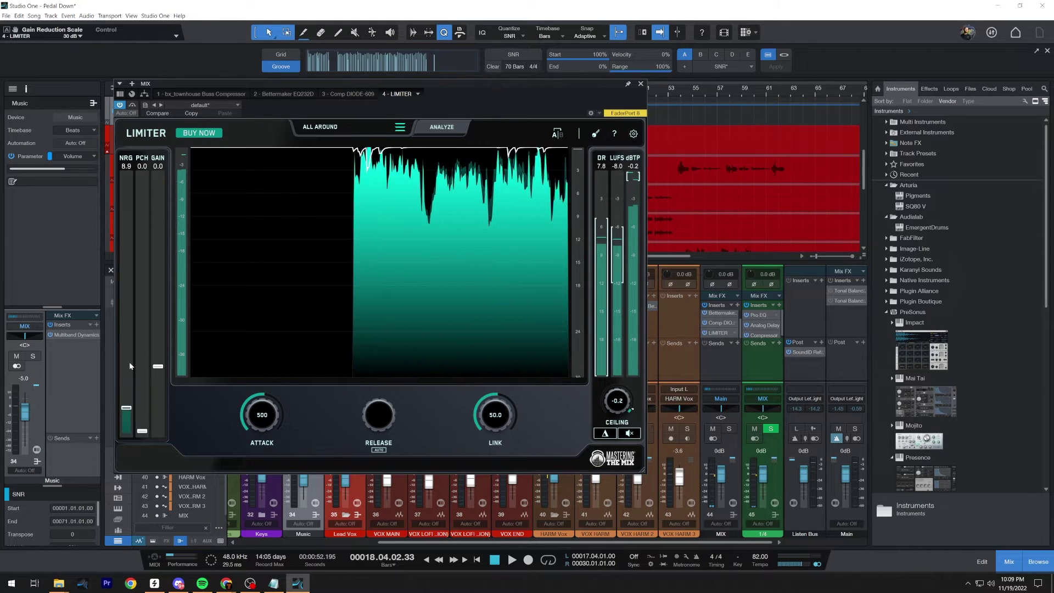
pyautogui.moveTo(130, 365); pyautogui.dragTo(140, 355)
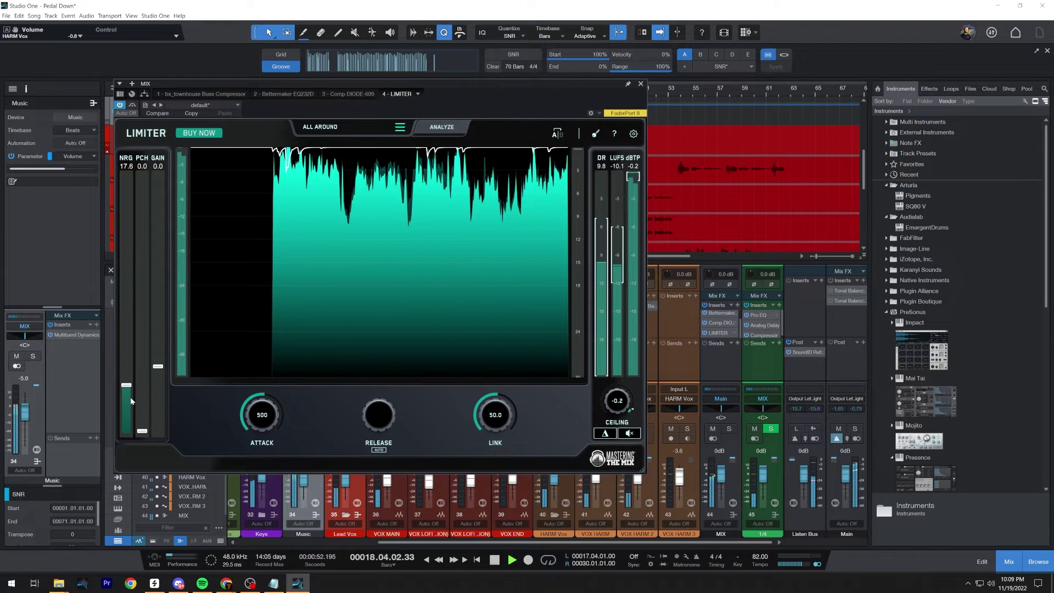
pyautogui.moveTo(131, 397); pyautogui.dragTo(142, 356)
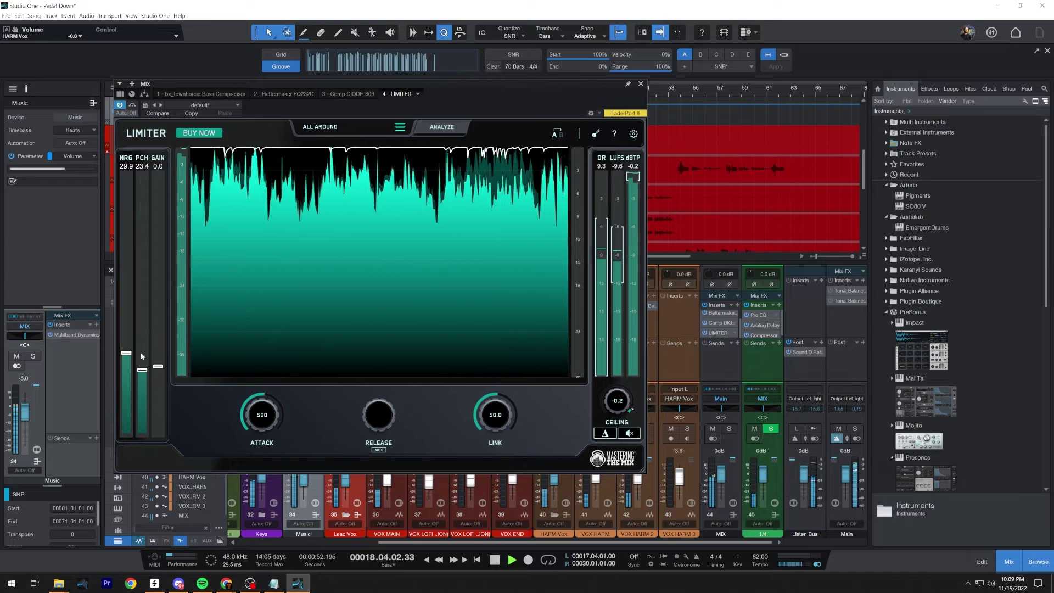
# Compare the mix with and without the limiter by toggling its bypass during playback, and stop playback
pyautogui.click(132, 105)
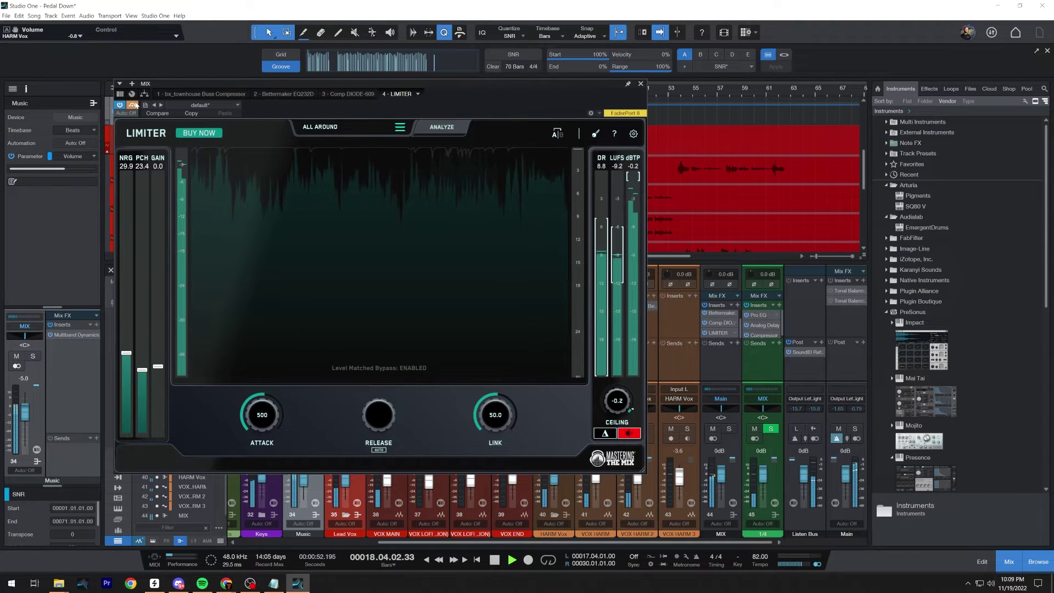
pyautogui.click(133, 105)
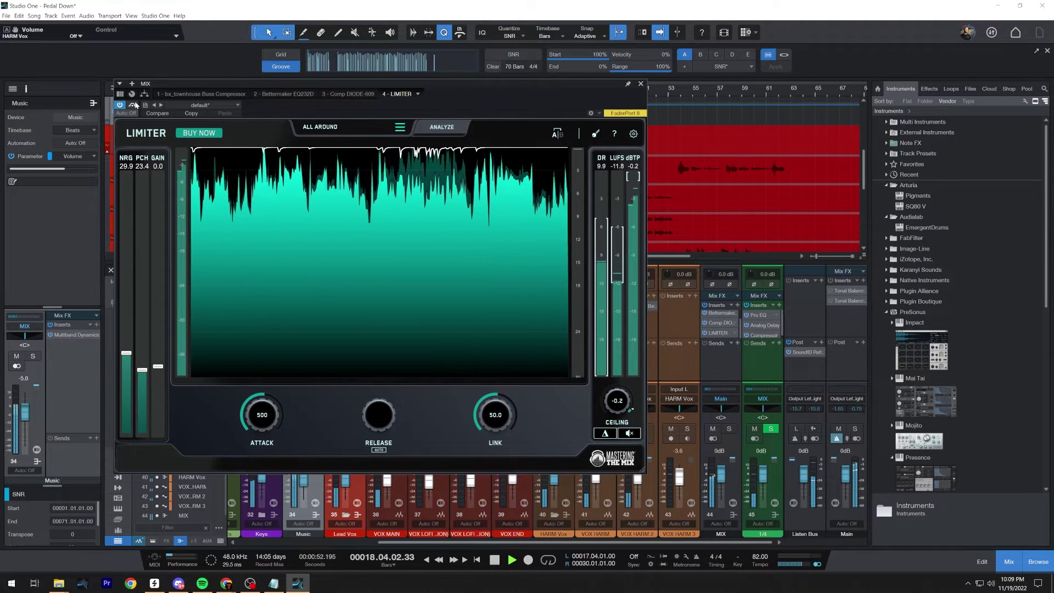
pyautogui.click(133, 105)
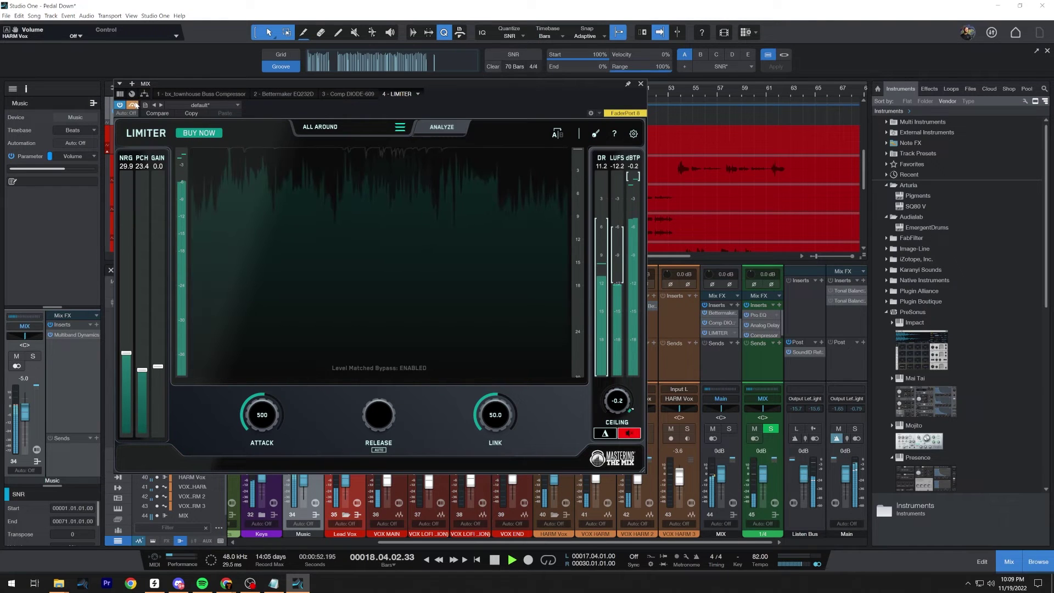
pyautogui.click(133, 105)
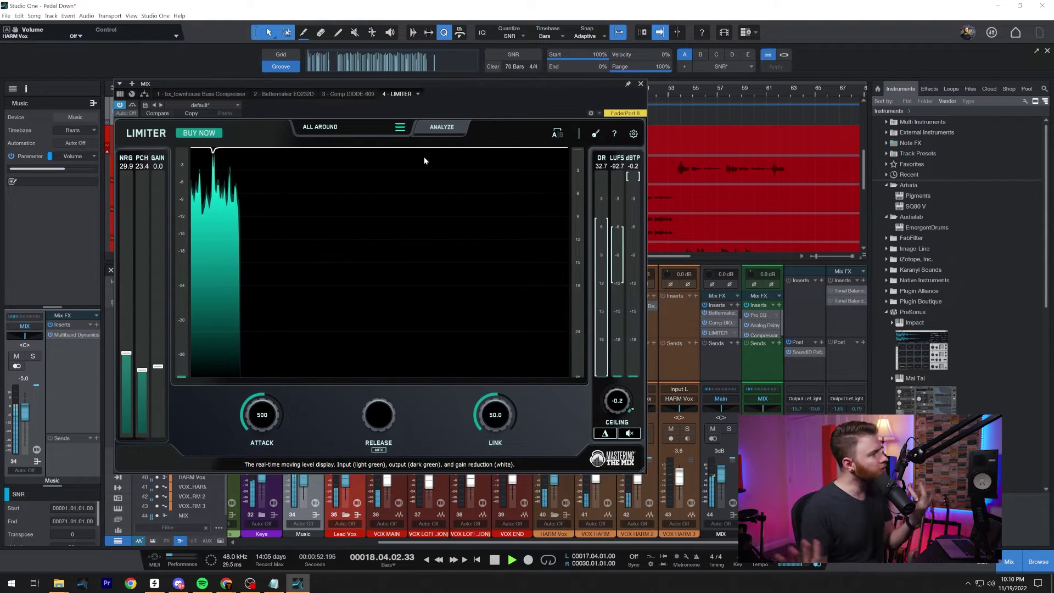
pyautogui.press('space')
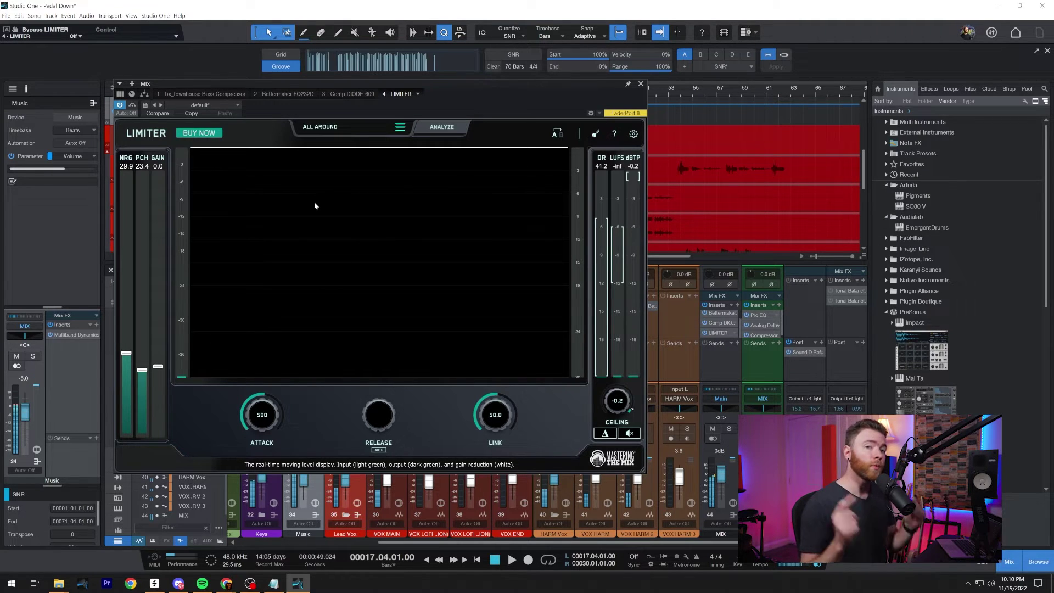
# Analyze the playing mix with the limiter and return Attack to 500 ms and Link to 50%
pyautogui.press('space')
pyautogui.click(455, 130)
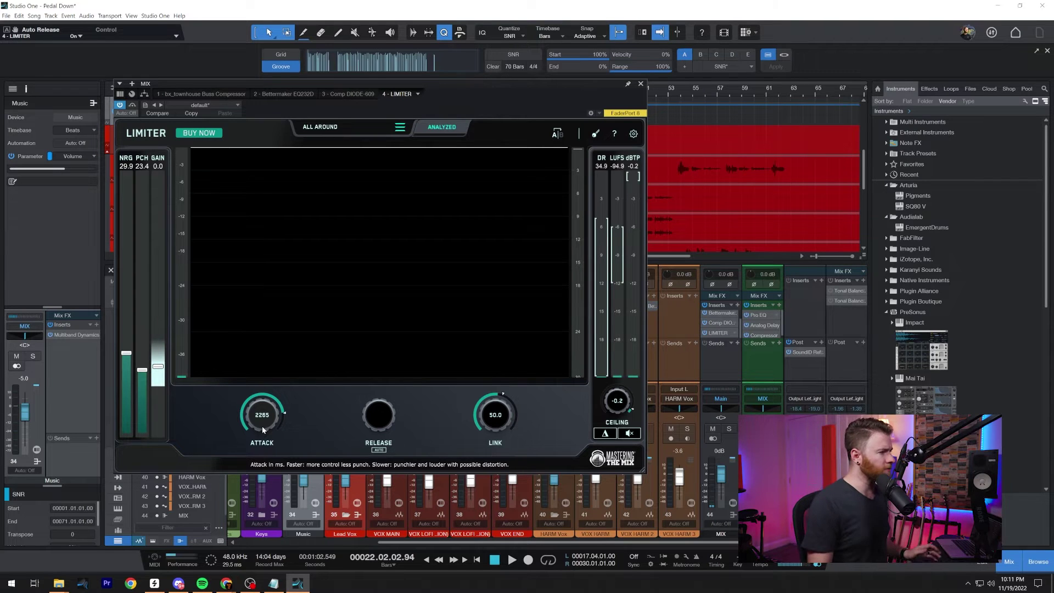
pyautogui.doubleClick(488, 421)
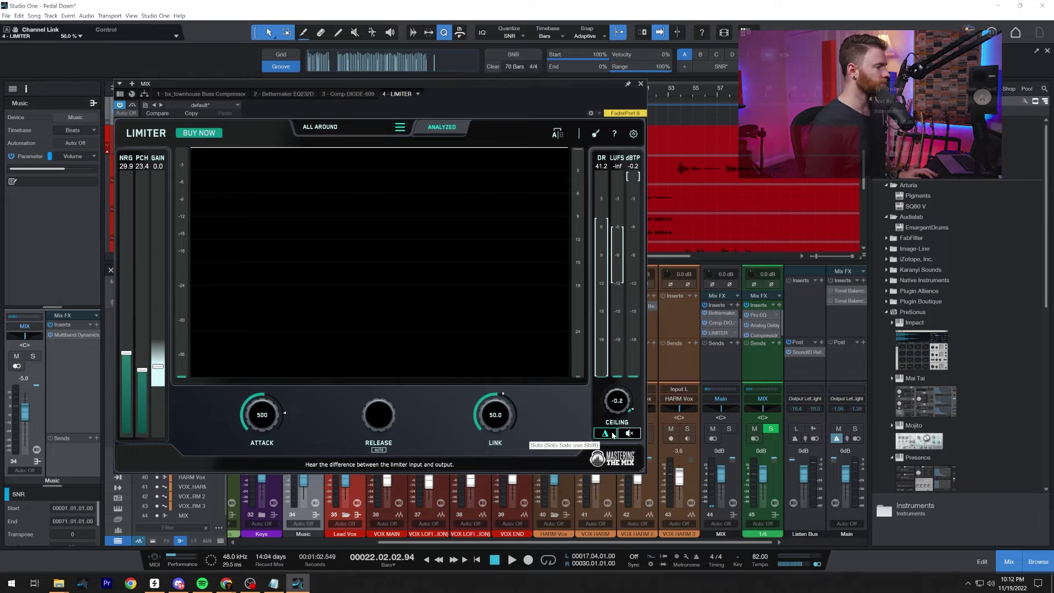
# Set the limiter's Attack to 2328 ms, Link to 55.1% and Gain to 1.9 dB during playback, following the suggested targets
pyautogui.press('space')
pyautogui.moveTo(261, 431); pyautogui.dragTo(255, 377)
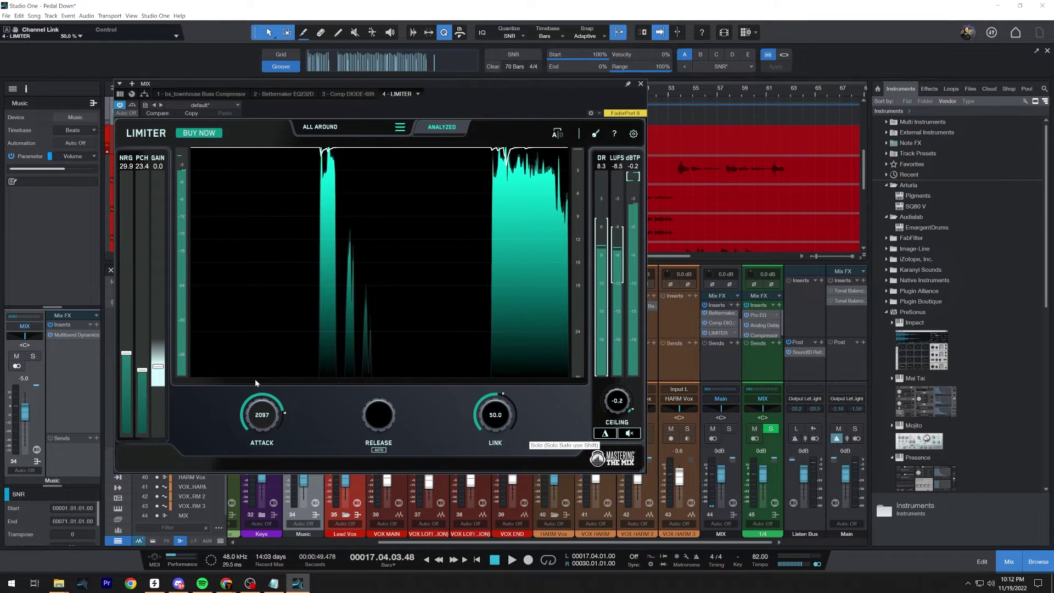
pyautogui.moveTo(497, 421); pyautogui.dragTo(499, 417)
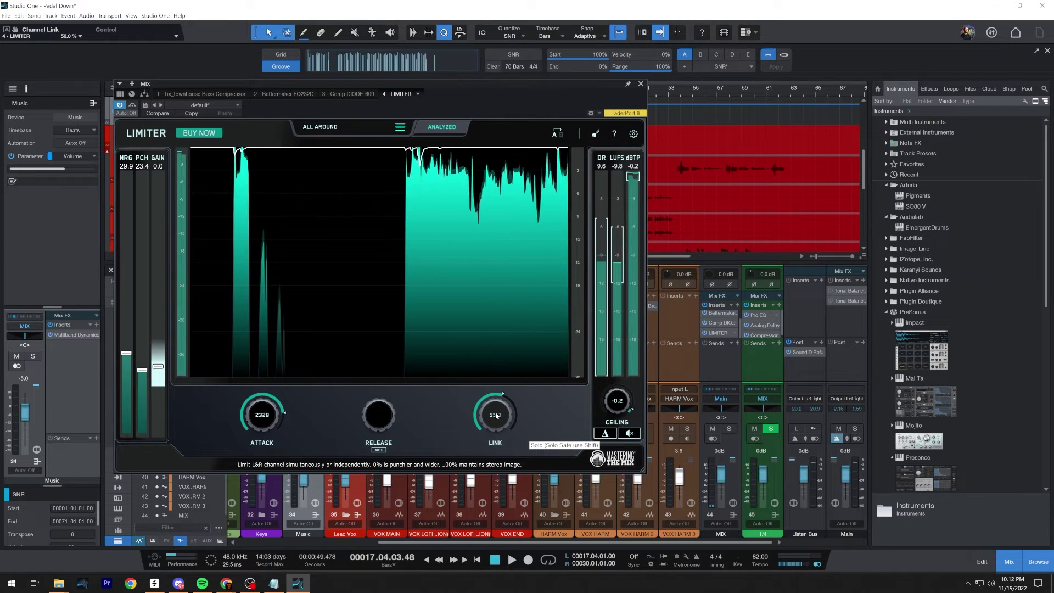
pyautogui.moveTo(157, 367); pyautogui.dragTo(158, 354)
# Audition the difference between limiter input and output, compare the processed sound with the level-matched bypass, and stop playback
pyautogui.click(607, 434)
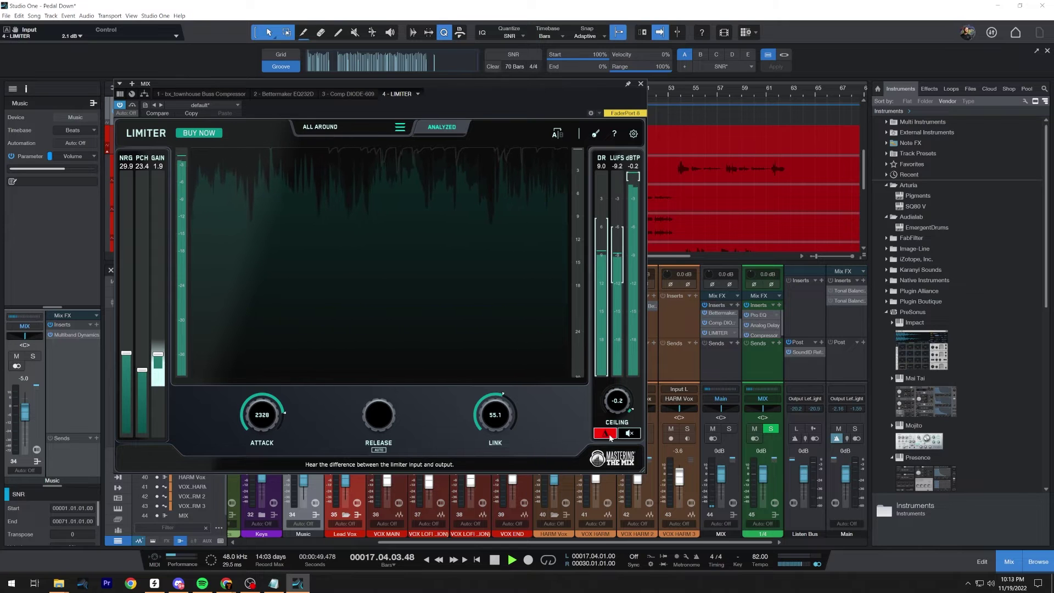
pyautogui.click(609, 435)
pyautogui.click(631, 434)
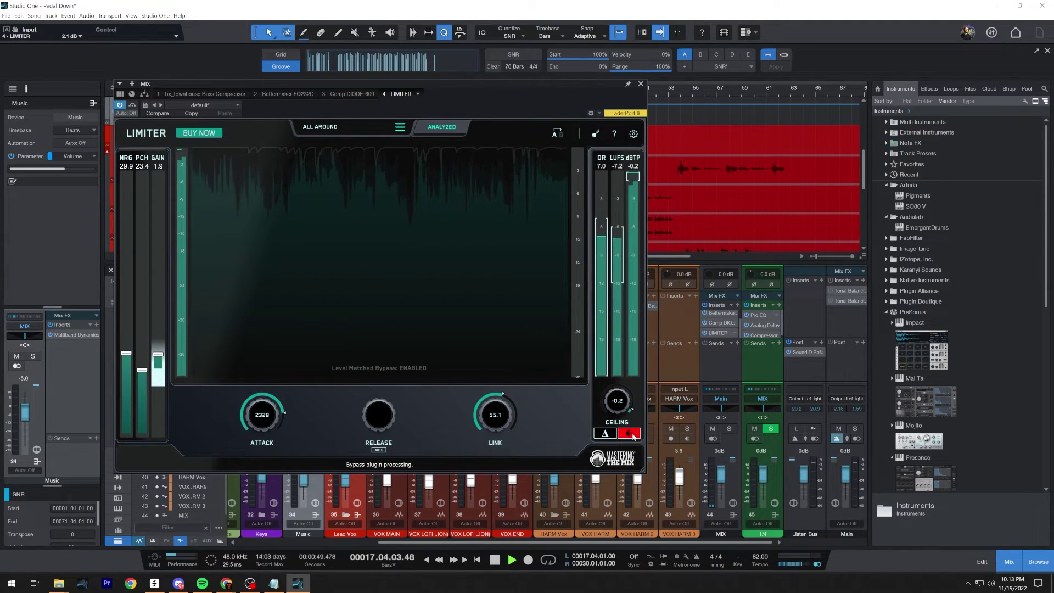
pyautogui.click(632, 435)
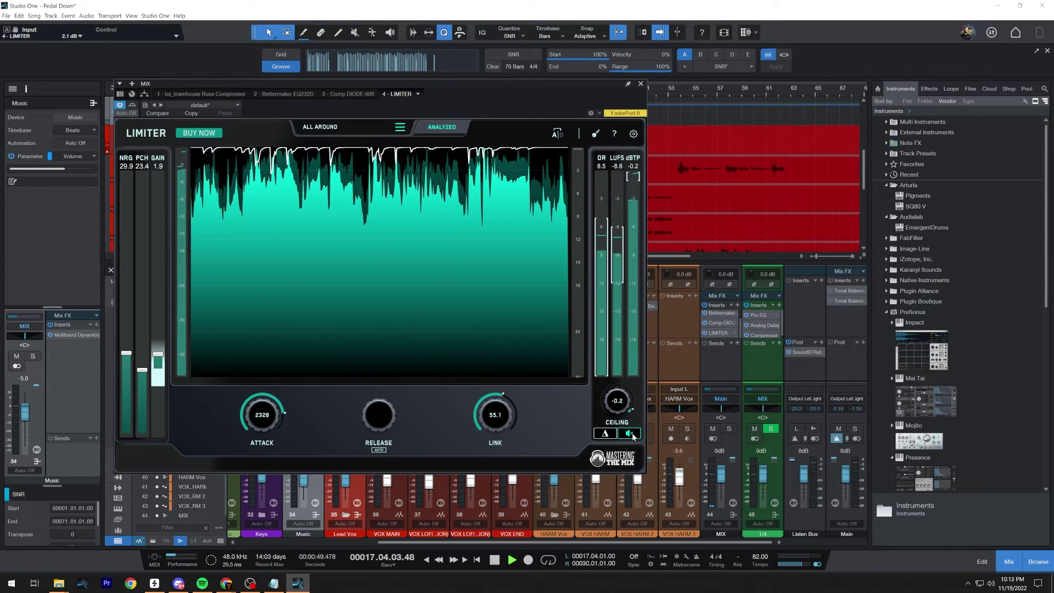
pyautogui.click(631, 434)
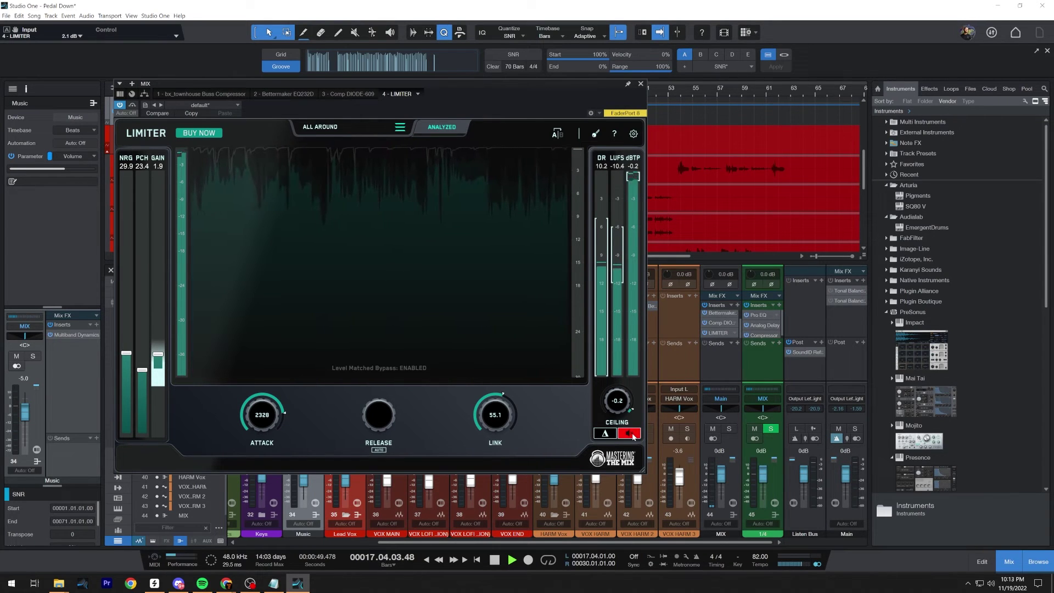
pyautogui.click(631, 434)
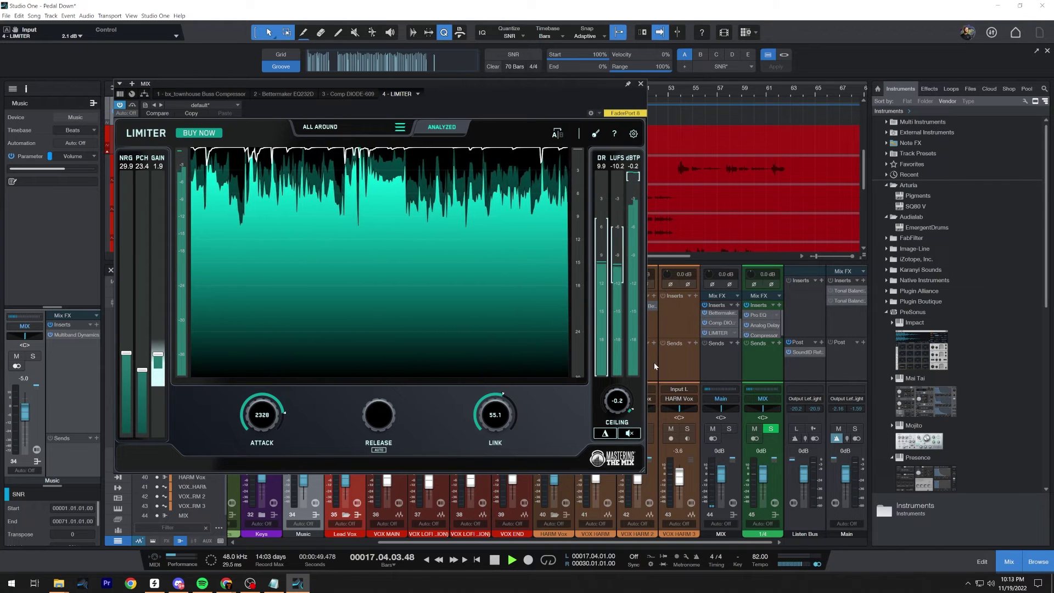
pyautogui.press('space')
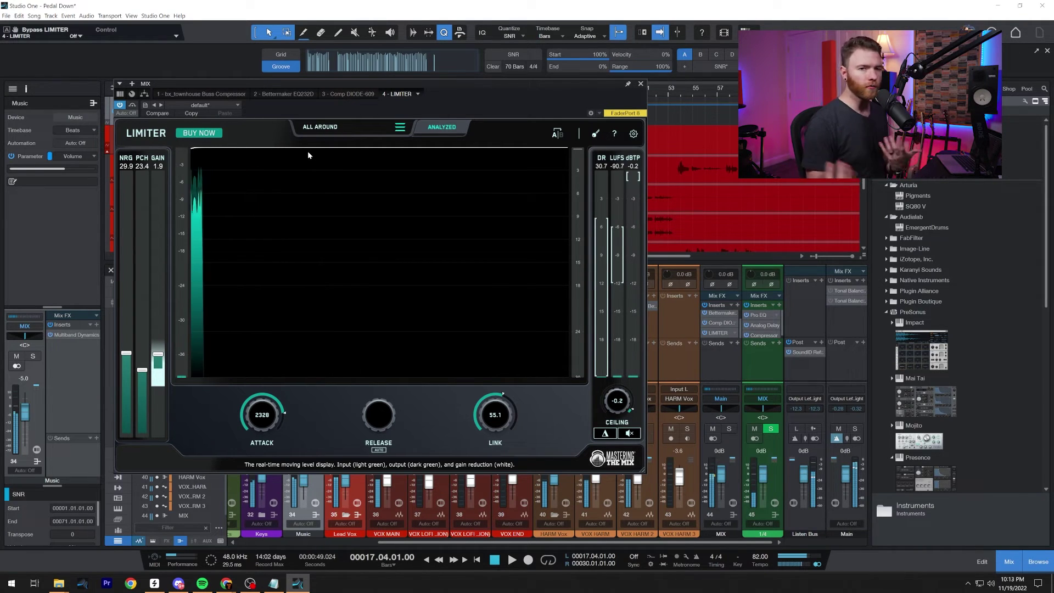
# Switch the limiter's target preset to Mastering: Spotify Loud
pyautogui.click(401, 128)
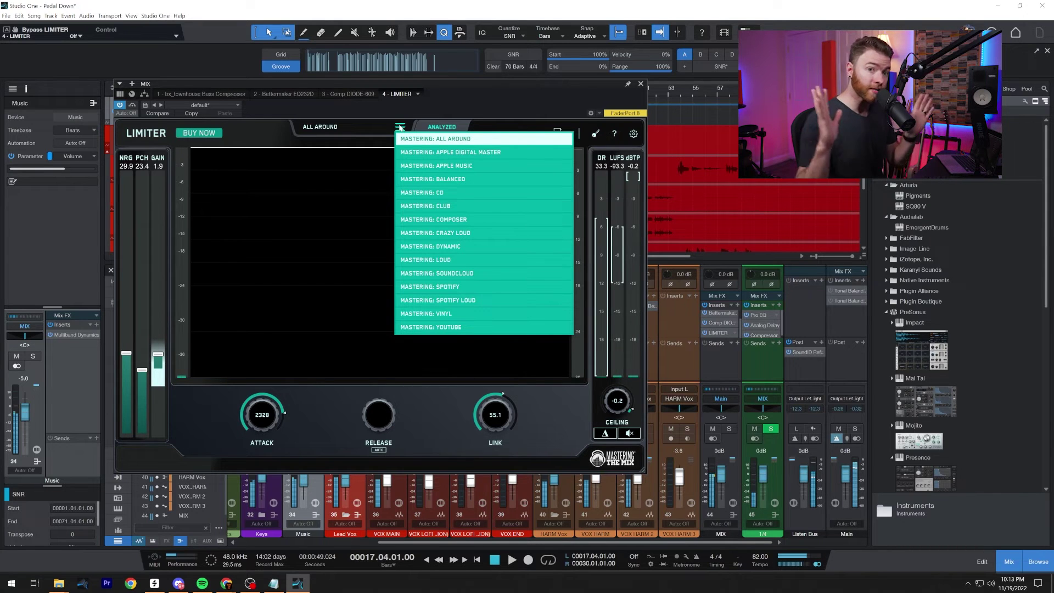
pyautogui.click(474, 300)
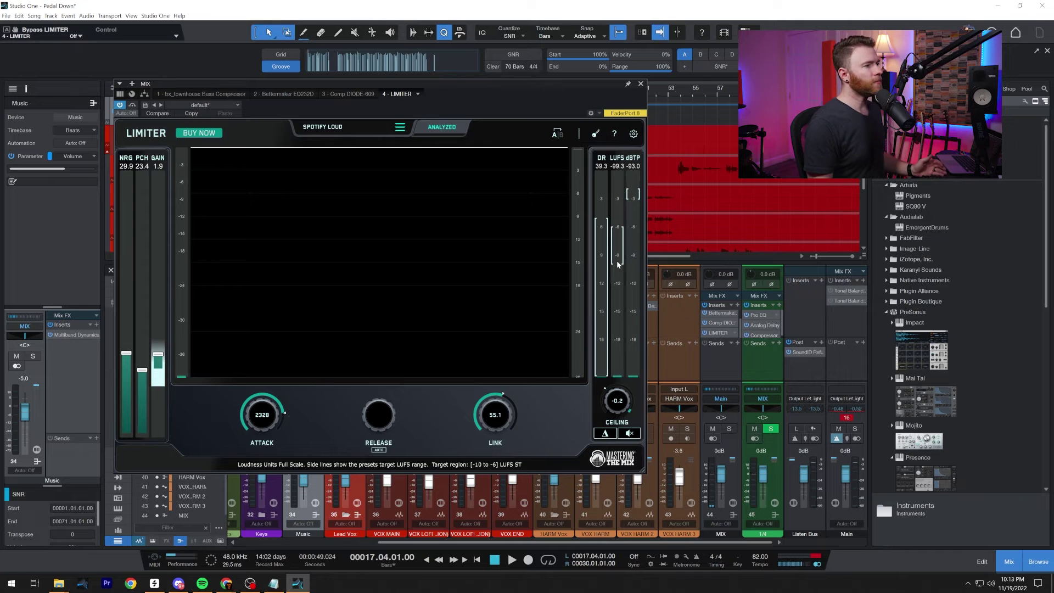
pyautogui.click(400, 128)
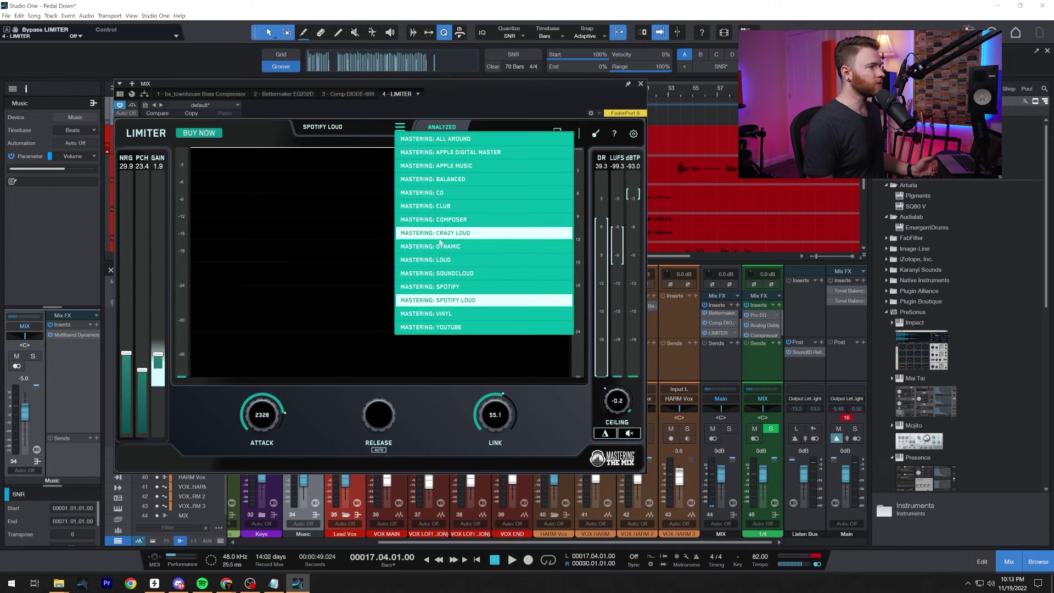
pyautogui.click(439, 287)
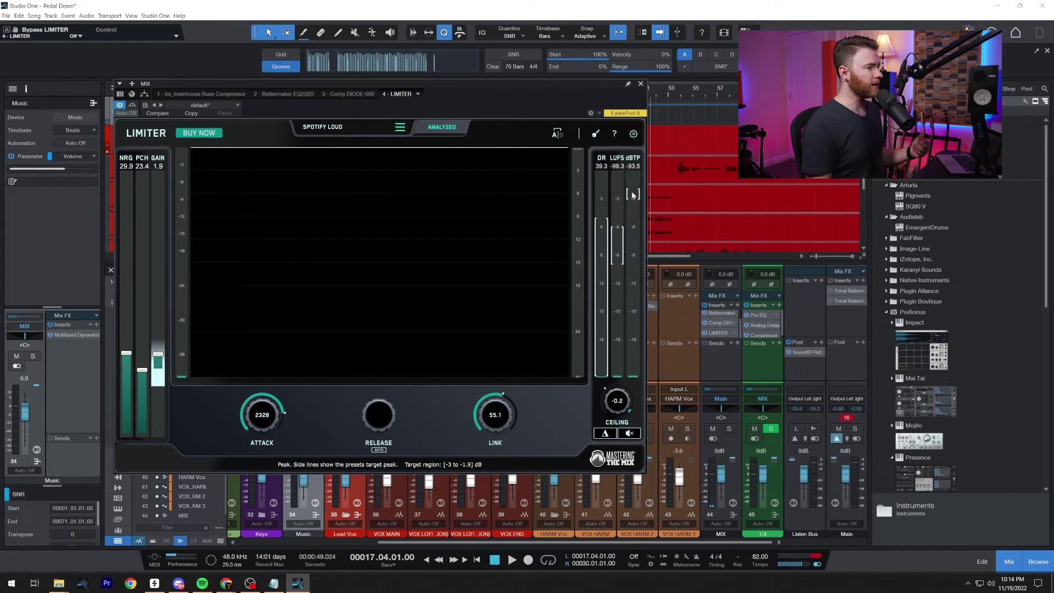
# Lower the limiter's Ceiling to -2.1 dB and, while playing the mix, set the Attack to 1249 ms
pyautogui.moveTo(616, 403); pyautogui.dragTo(613, 428)
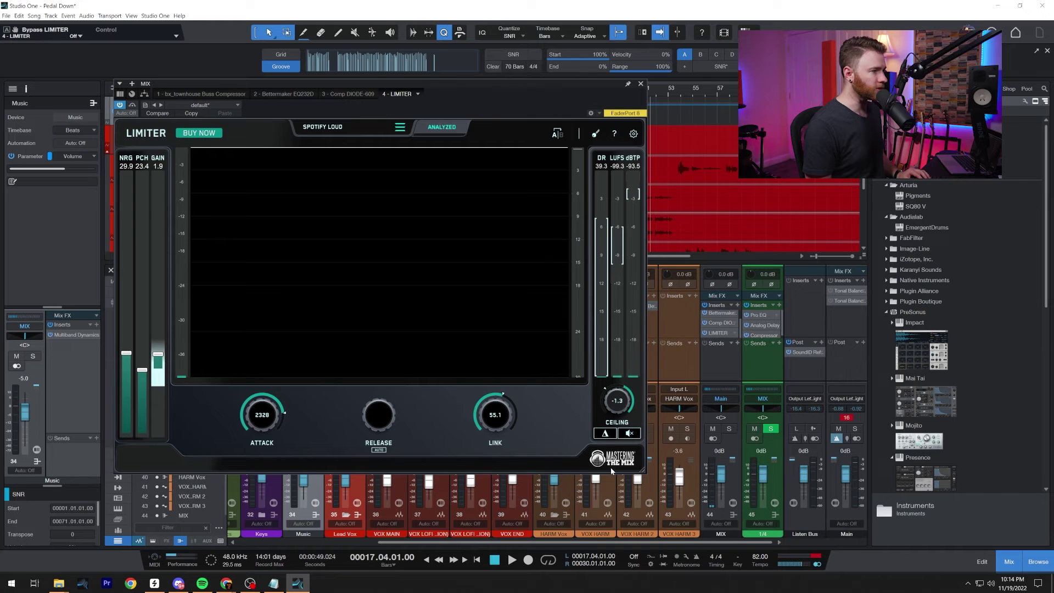
pyautogui.moveTo(617, 505); pyautogui.dragTo(616, 507)
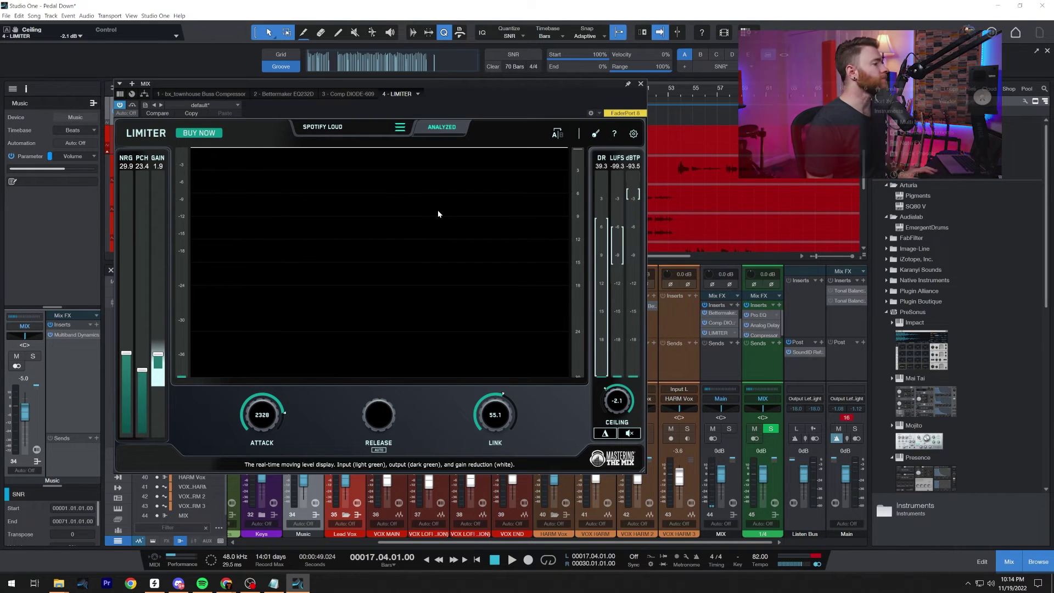
pyautogui.press('space')
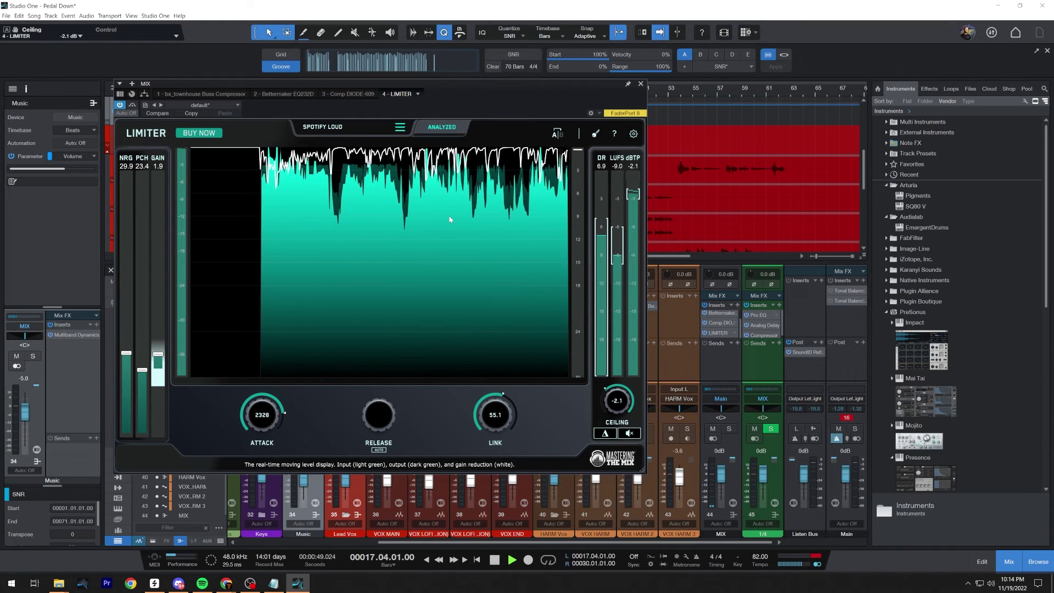
pyautogui.moveTo(271, 420); pyautogui.dragTo(275, 444)
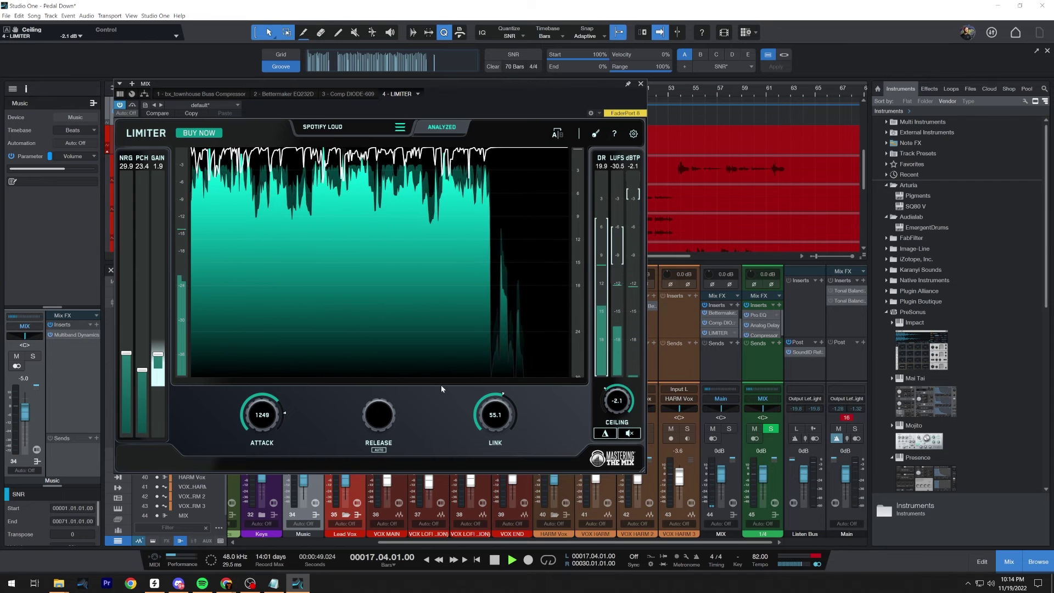
pyautogui.press('space')
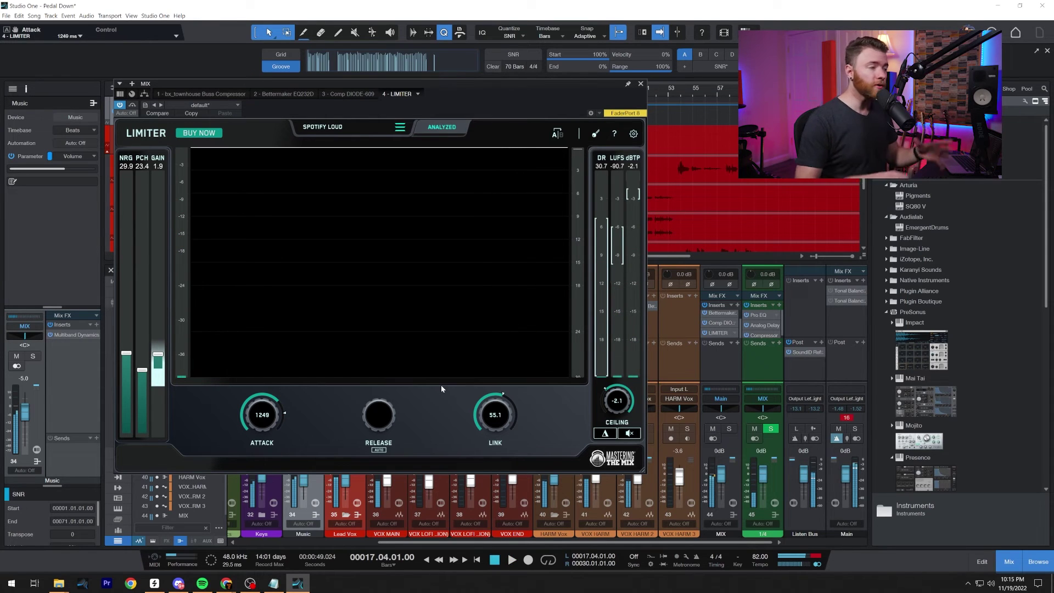